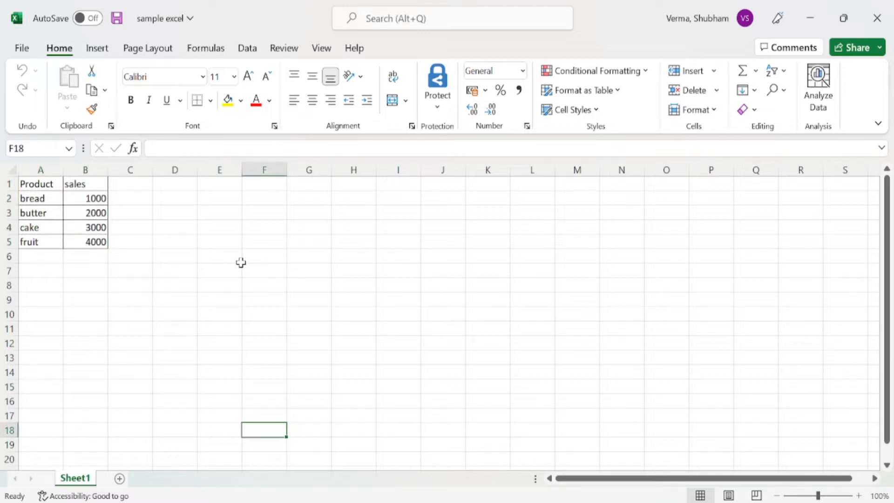
# Step: In Power BI Desktop, load Sheet1 from the sample excel workbook and view its rows in the data table
pyautogui.click(601, 475)
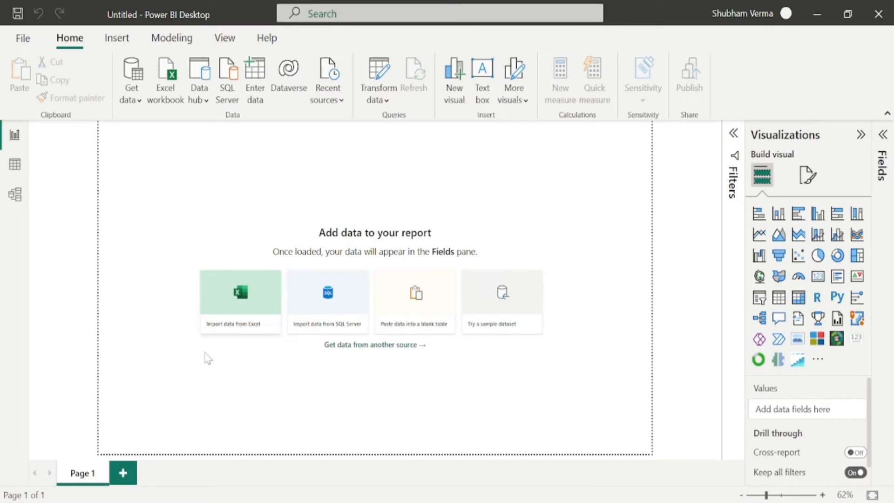
pyautogui.click(162, 102)
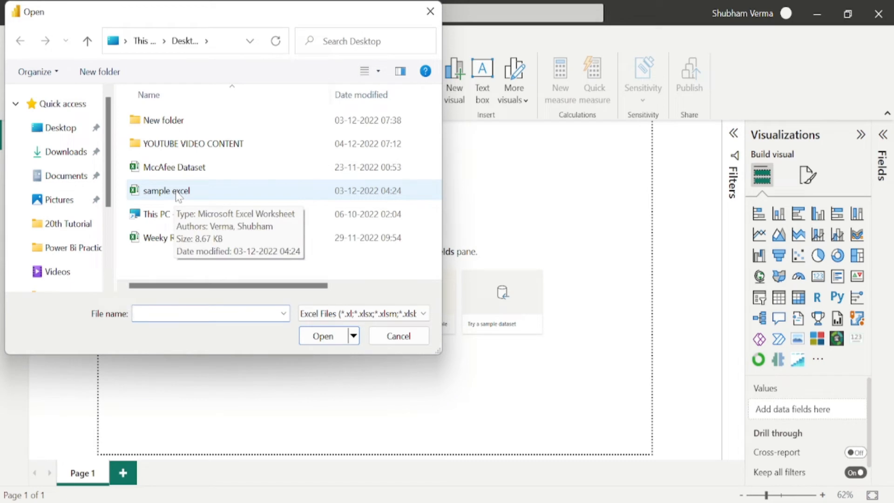
pyautogui.click(178, 194)
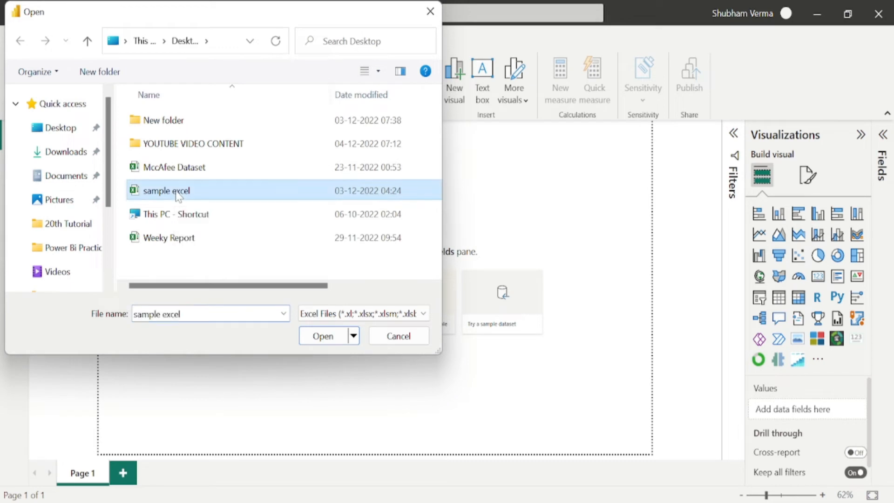
pyautogui.click(324, 337)
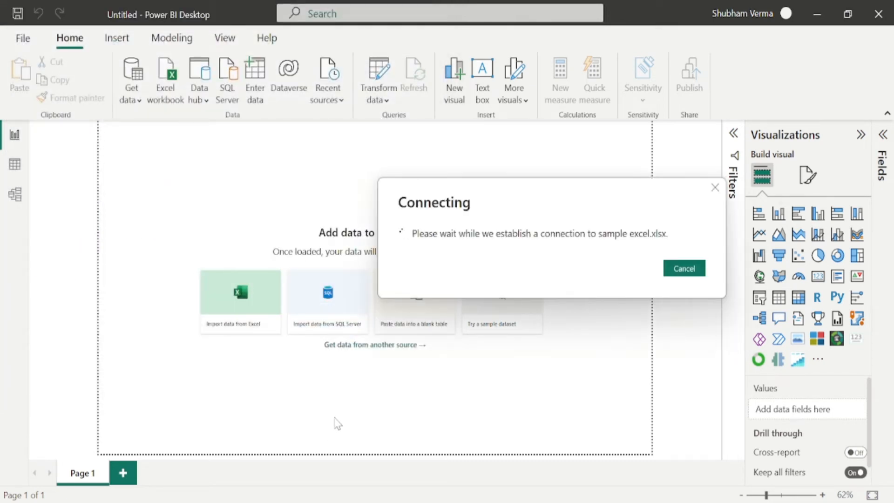
pyautogui.click(182, 125)
pyautogui.click(586, 481)
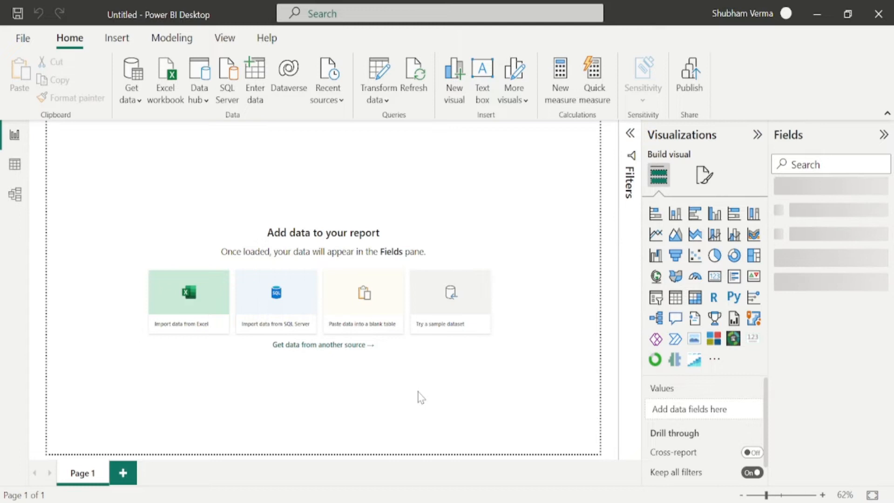
pyautogui.click(15, 164)
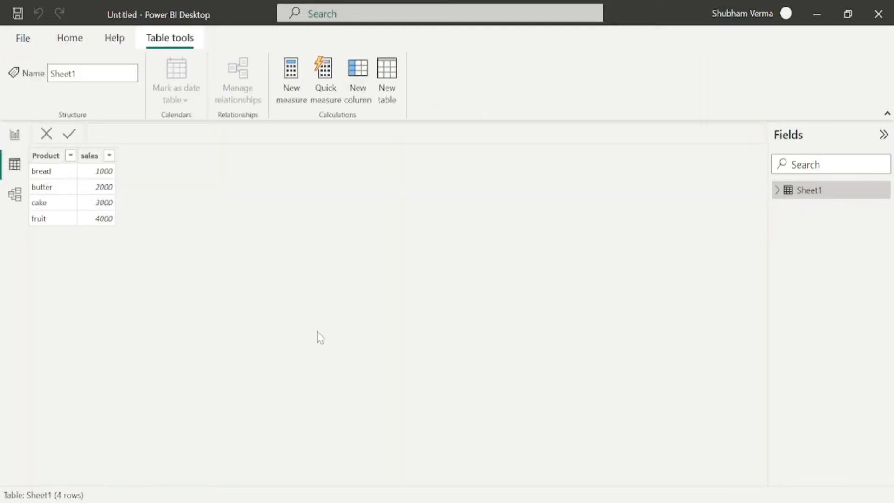
# Step: Build a pie chart on the report page with Product as legend and sales as values, and reposition it beside the page's left edge
pyautogui.click(15, 135)
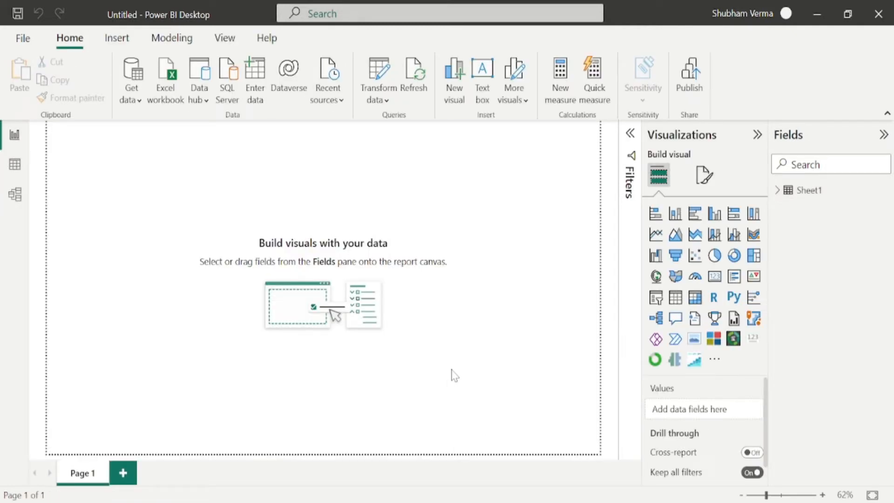
pyautogui.click(715, 256)
pyautogui.moveTo(134, 229); pyautogui.dragTo(258, 326)
pyautogui.moveTo(228, 250); pyautogui.dragTo(359, 260)
pyautogui.click(777, 190)
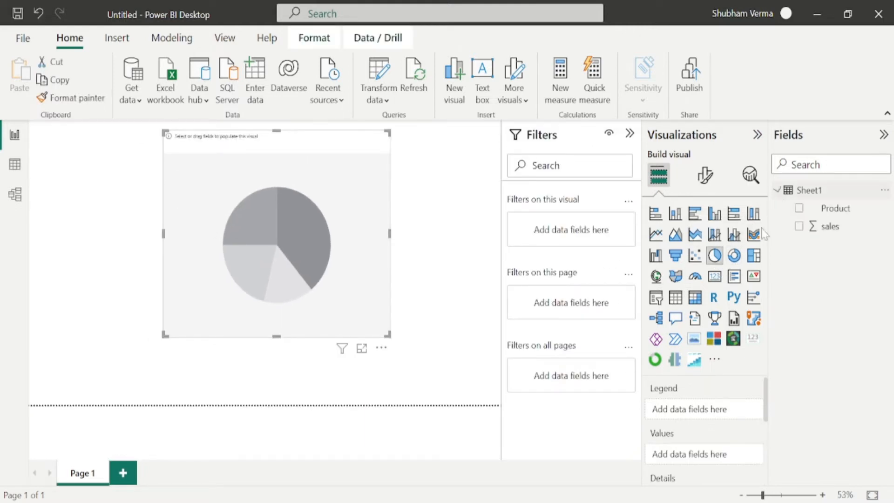
pyautogui.moveTo(843, 215); pyautogui.dragTo(344, 259)
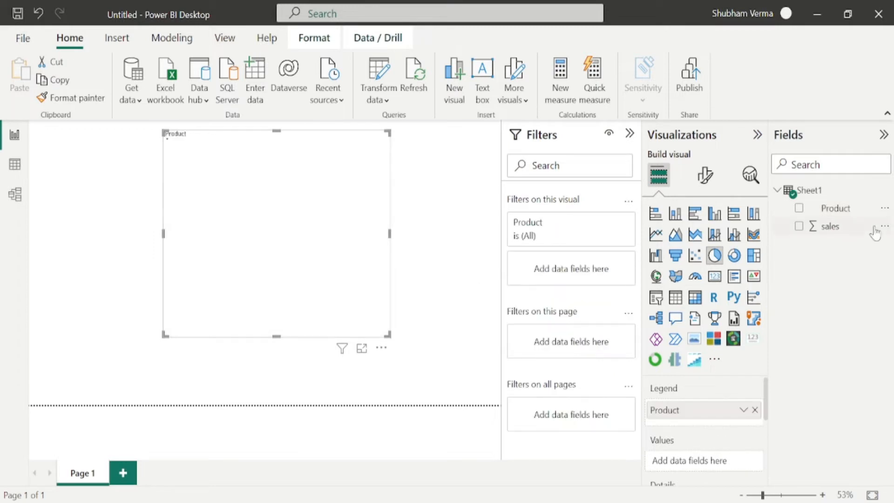
pyautogui.moveTo(838, 228); pyautogui.dragTo(305, 271)
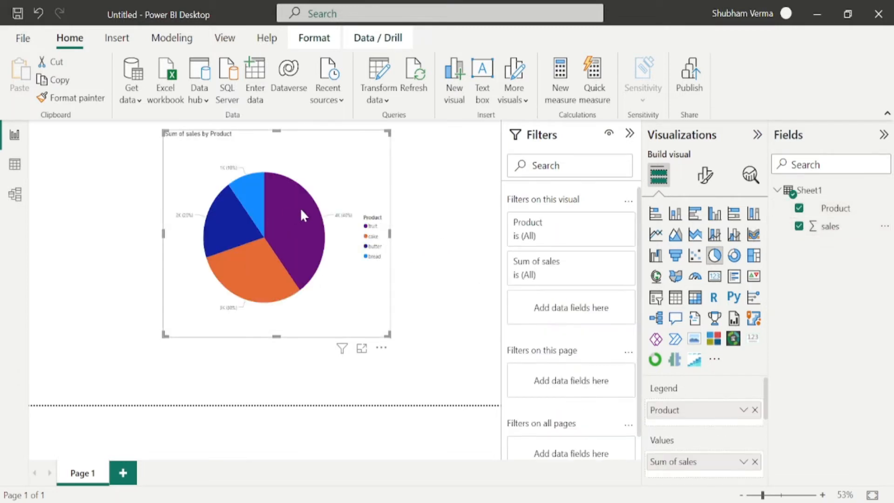
pyautogui.moveTo(342, 167); pyautogui.dragTo(262, 190)
# Step: Add a small card showing the sum of sales beside the pie chart
pyautogui.click(363, 350)
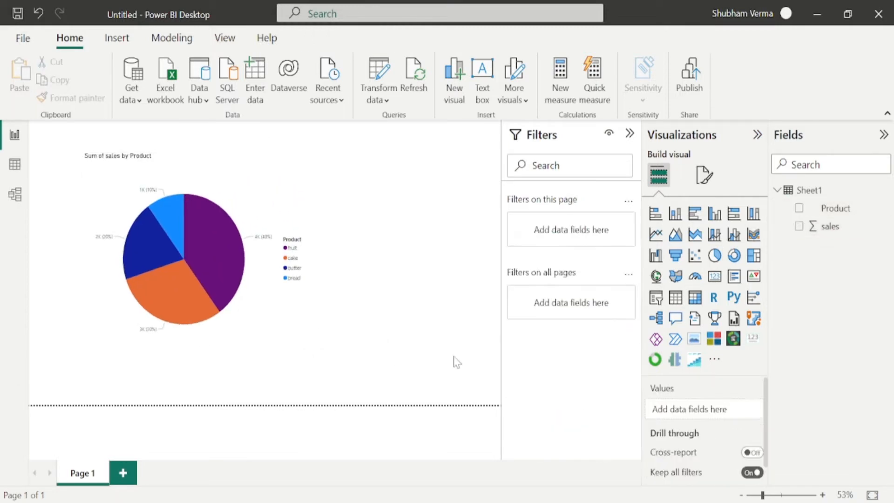
pyautogui.click(714, 277)
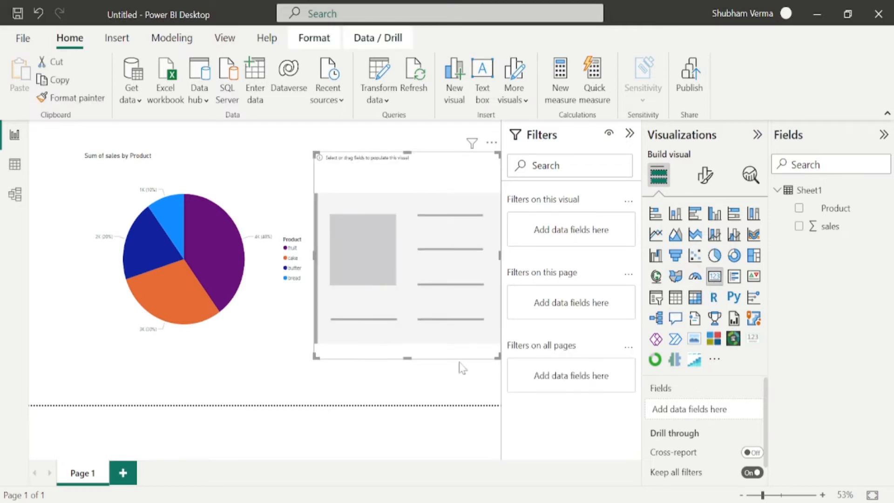
pyautogui.moveTo(831, 230); pyautogui.dragTo(435, 201)
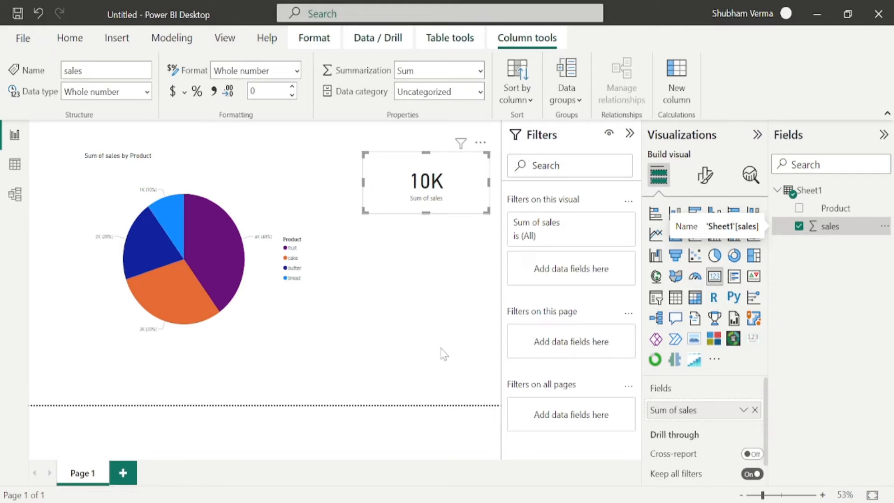
# Step: Start publishing the report, saving it as the Power BI file product
pyautogui.click(74, 41)
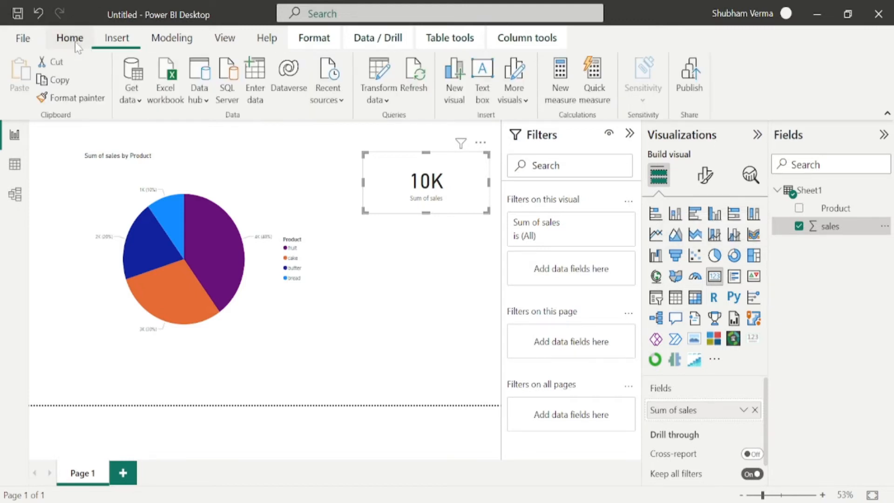
pyautogui.click(693, 85)
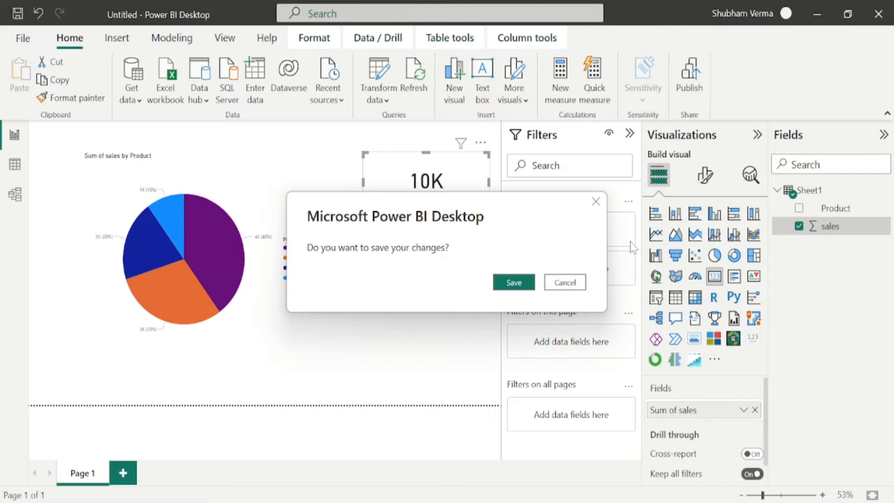
pyautogui.click(517, 283)
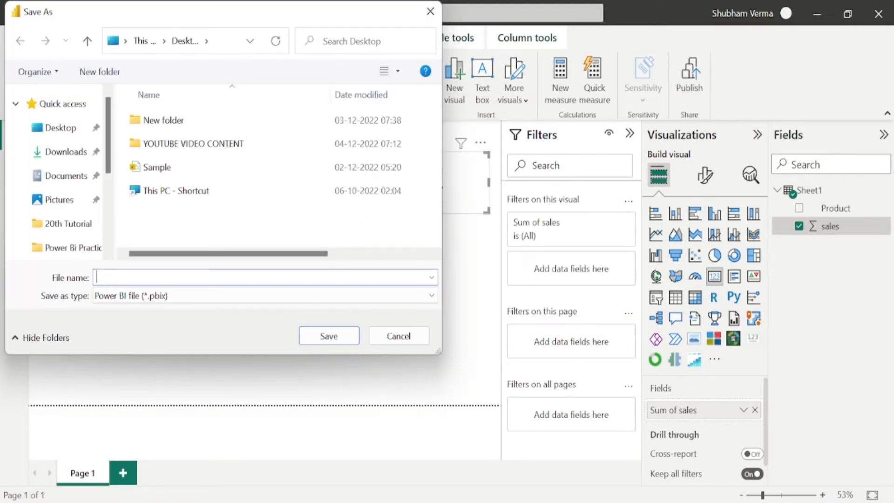
pyautogui.write('product')
pyautogui.click(338, 345)
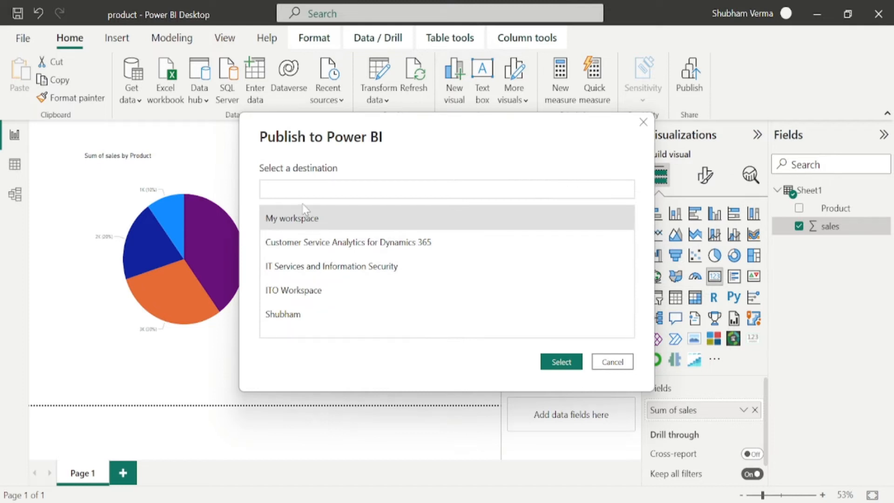
# Step: Publish the report to the workspace named after its owner and open the product report in the Power BI service
pyautogui.click(295, 320)
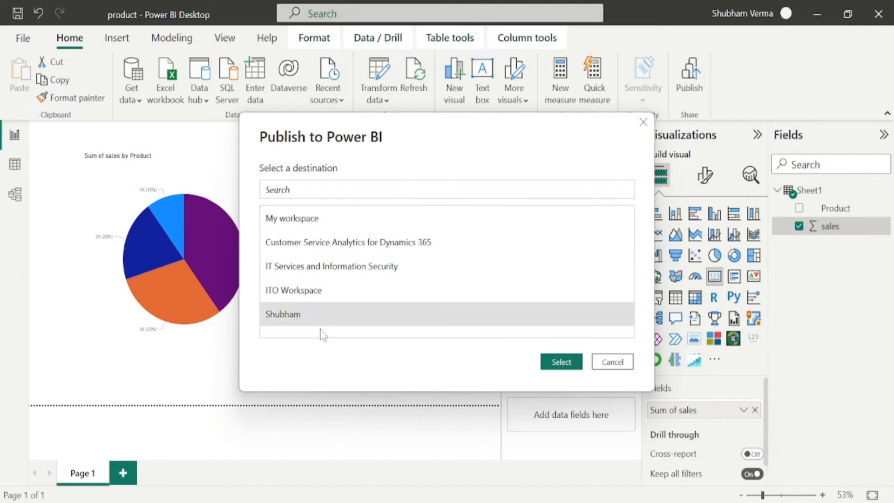
pyautogui.click(561, 362)
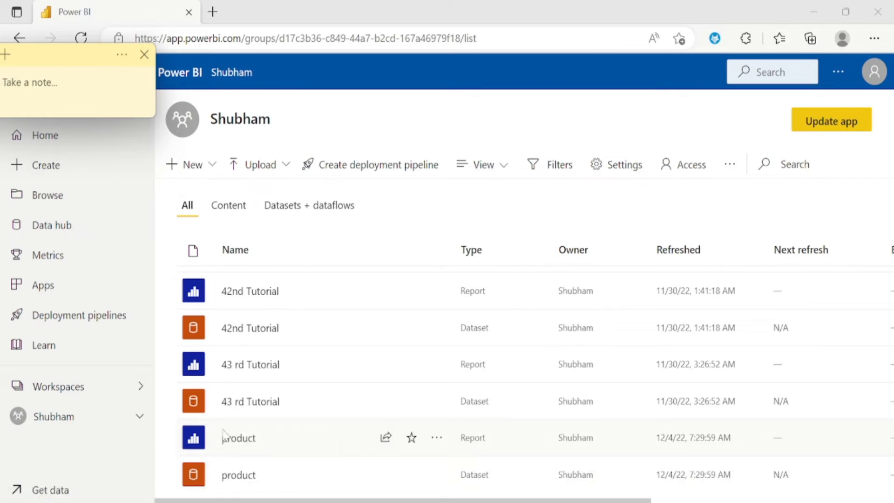
pyautogui.click(237, 437)
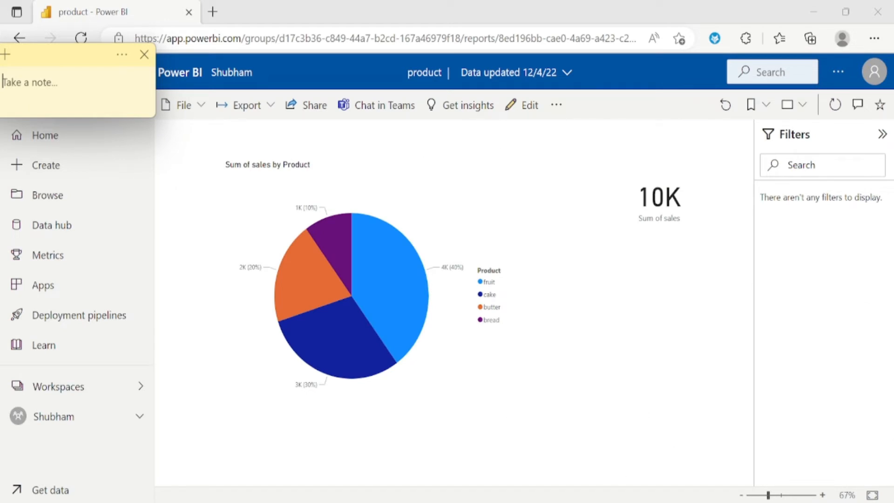
# Step: In the sample excel workbook, add a row below fruit for product Choclate with sales of 5000
pyautogui.click(663, 501)
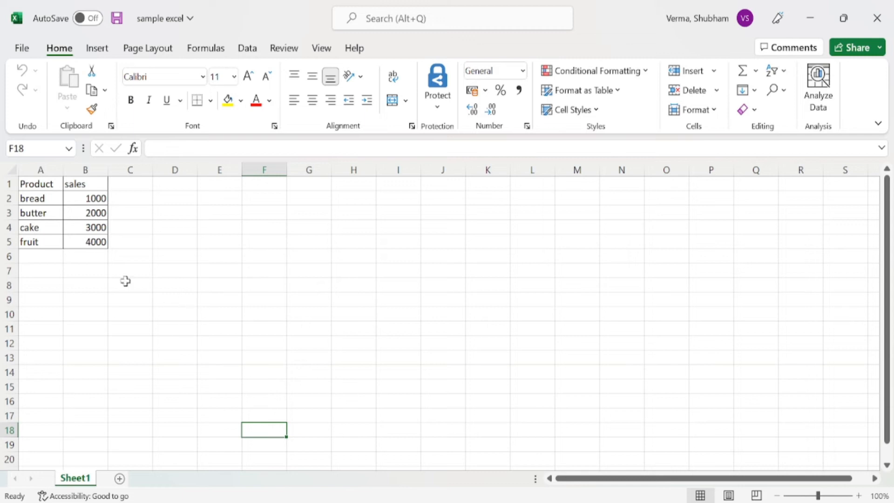
pyautogui.click(45, 257)
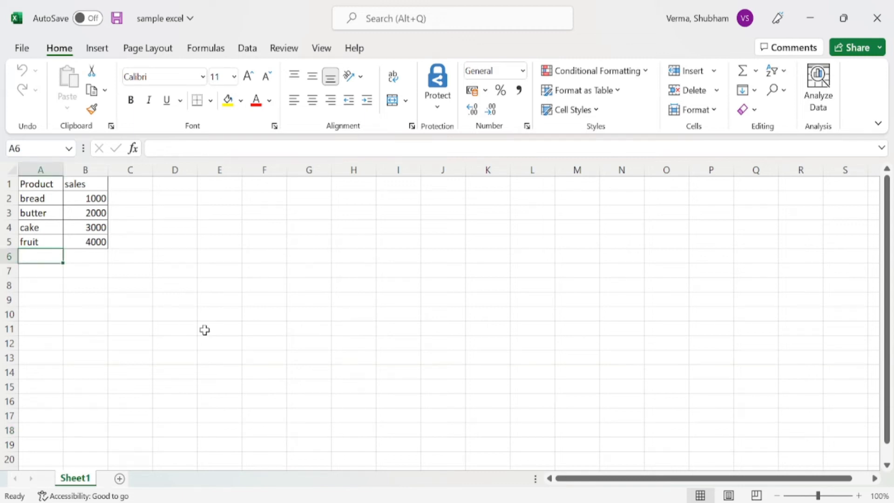
pyautogui.write('Choclate')
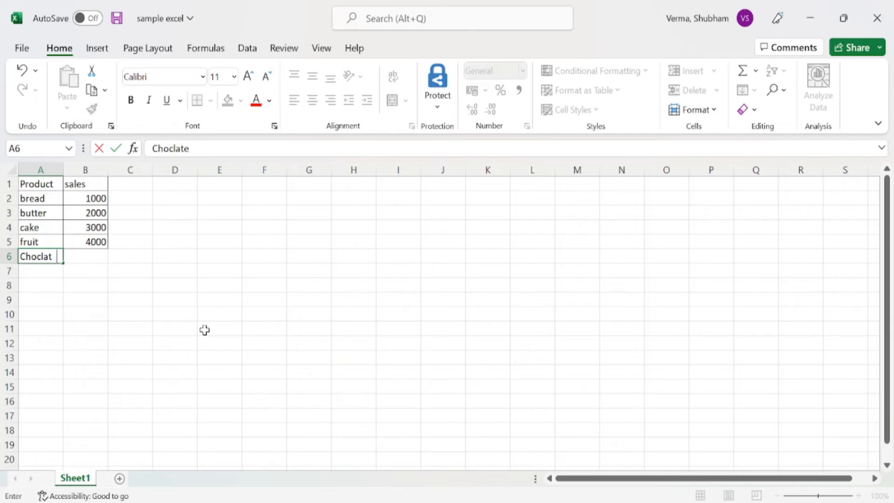
pyautogui.press('Tab')
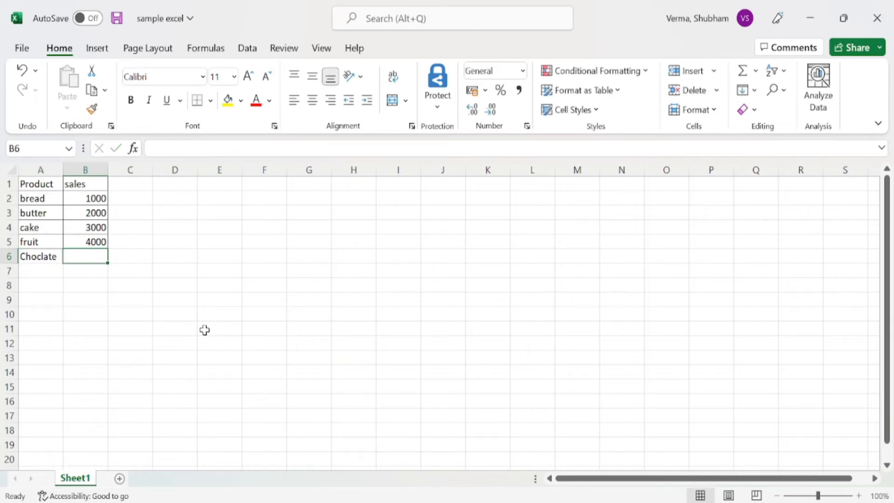
pyautogui.write('500')
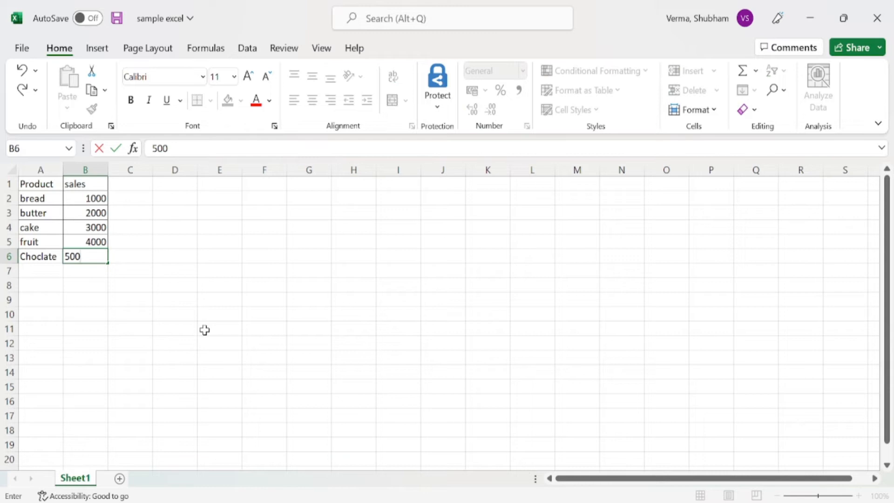
pyautogui.write('0')
pyautogui.press('Return')
# Step: Add a row below Choclate for product Milk with sales of 2000
pyautogui.write('Milk')
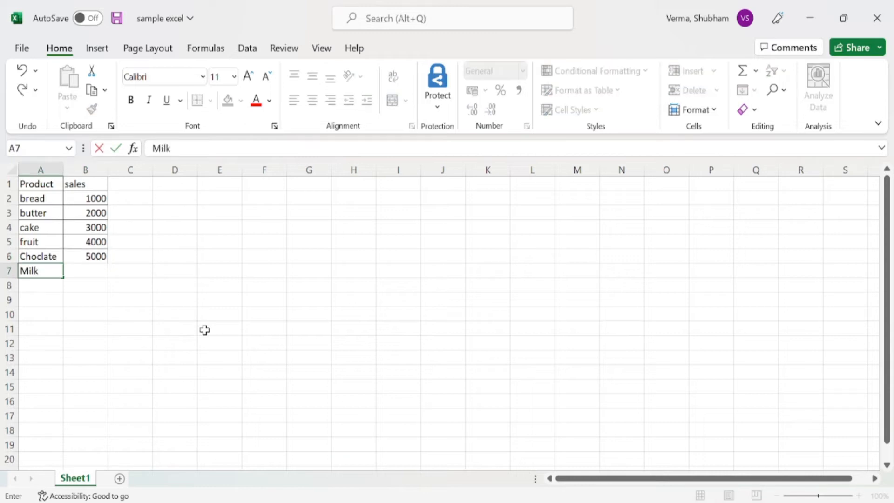
pyautogui.press('Tab')
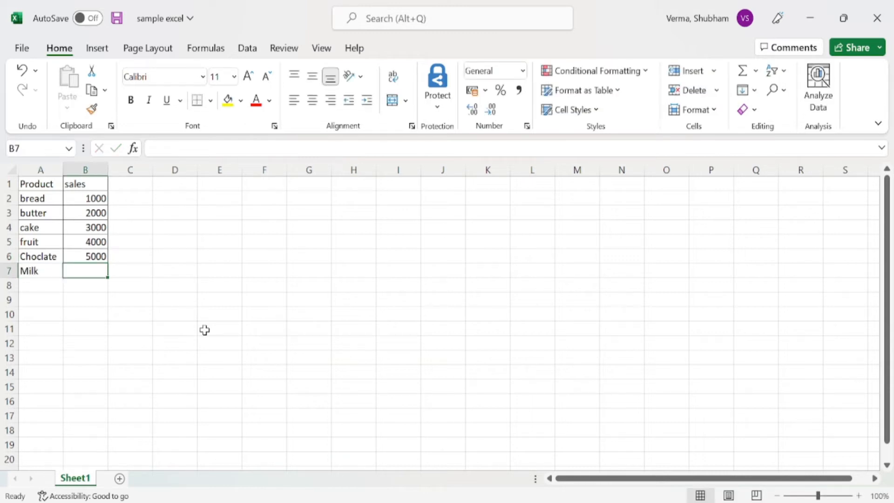
pyautogui.write('2000')
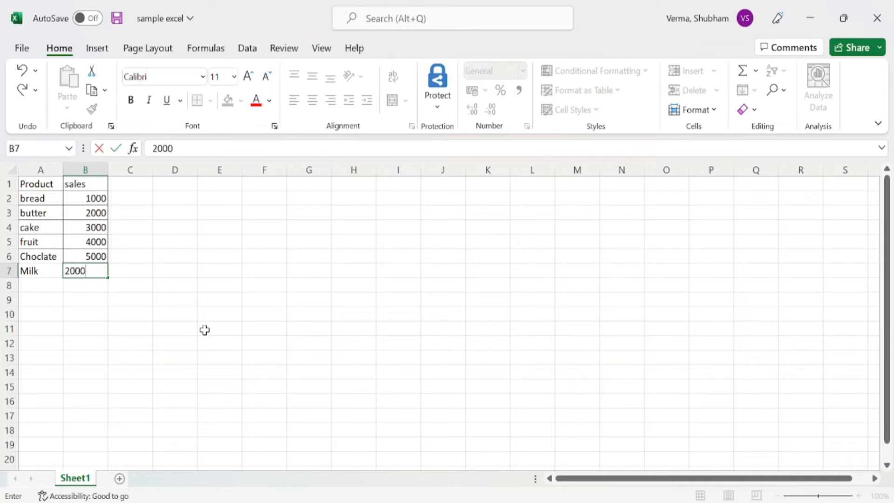
pyautogui.press('Return')
# Step: Delete the entire butter row from Sheet1 and close the workbook, keeping its changes
pyautogui.click(21, 217)
pyautogui.click(8, 213)
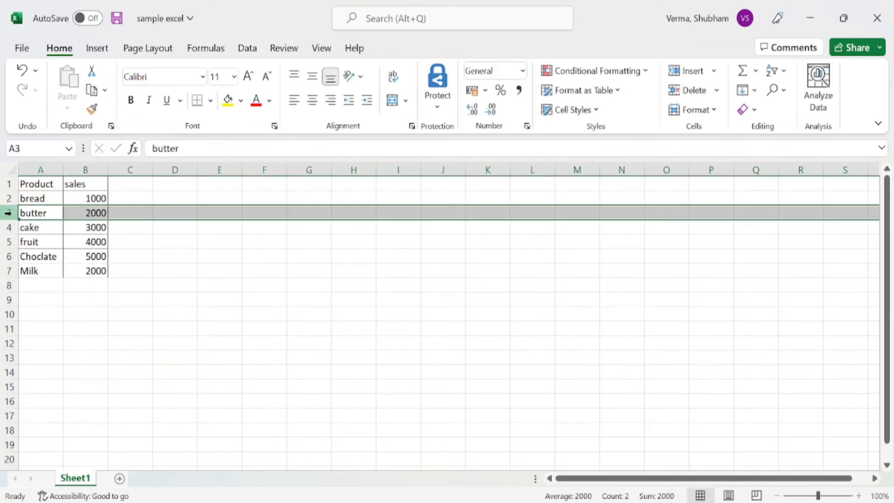
pyautogui.rightClick(9, 213)
pyautogui.click(51, 378)
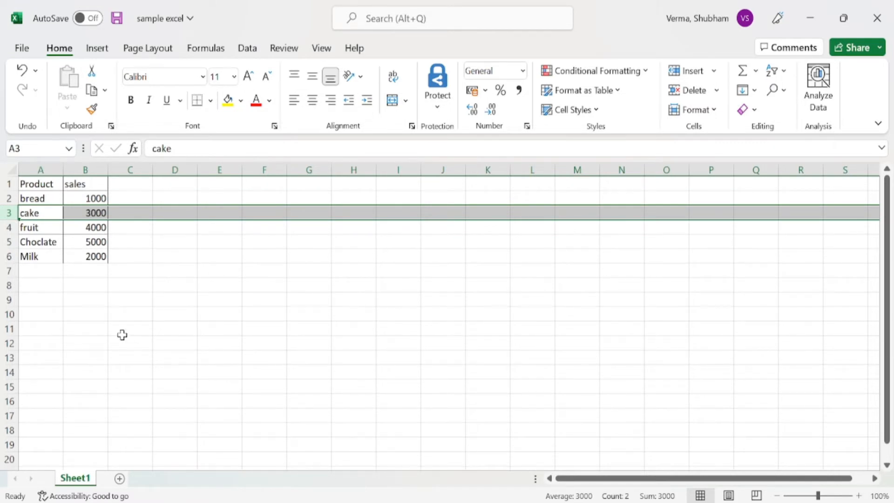
pyautogui.click(263, 327)
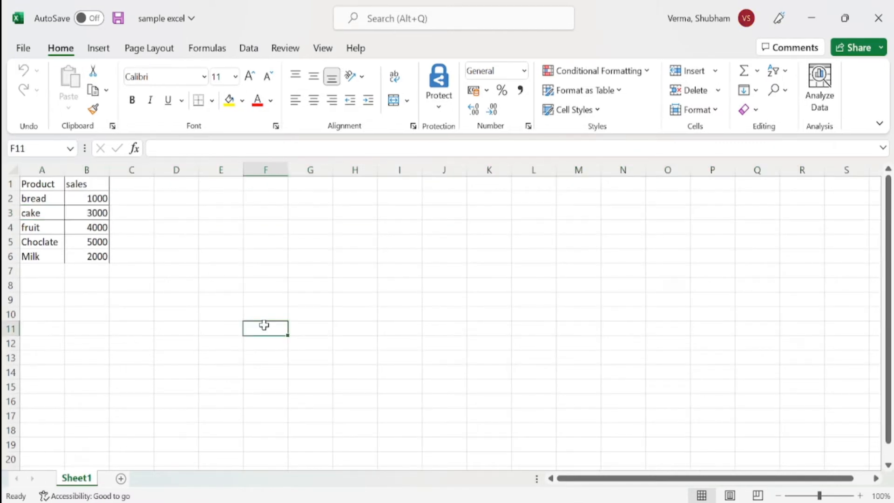
pyautogui.click(880, 18)
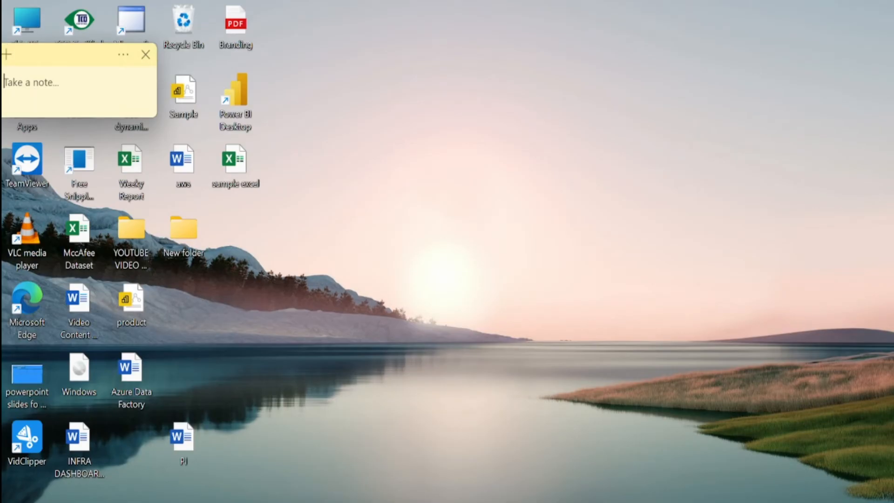
# Step: Refresh the product report's data in Power BI Desktop and switch to the published product report in the browser
pyautogui.click(614, 457)
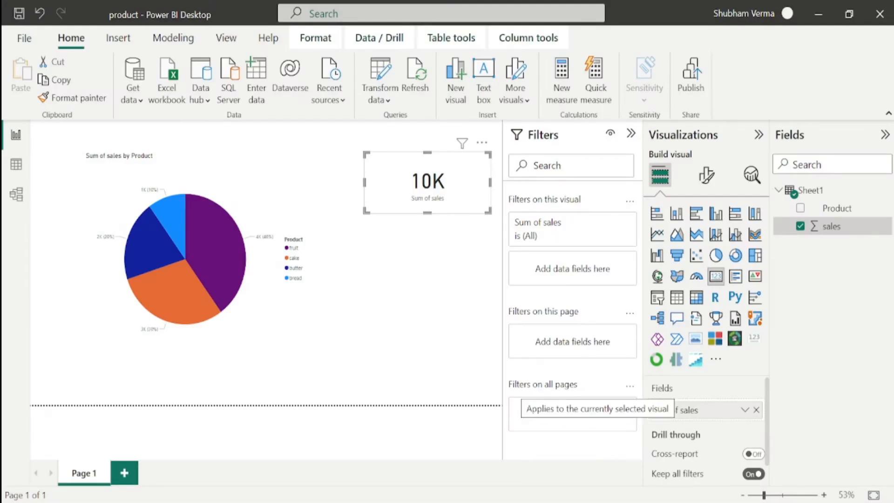
pyautogui.click(417, 91)
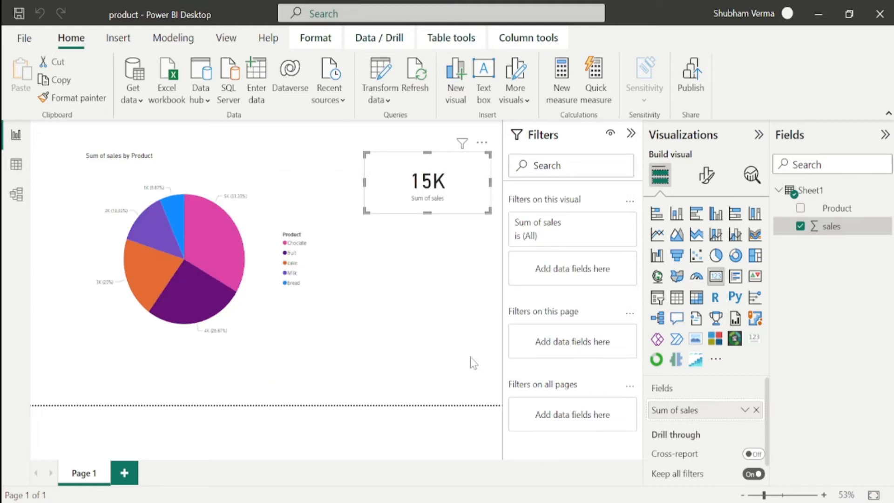
pyautogui.click(471, 358)
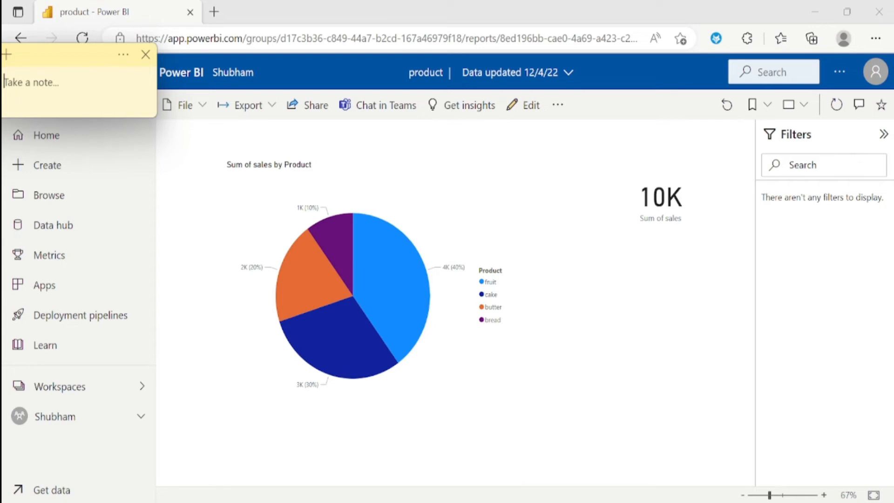
# Step: Go to the workspace containing the product report and open the scheduled refresh settings of its product dataset
pyautogui.click(143, 389)
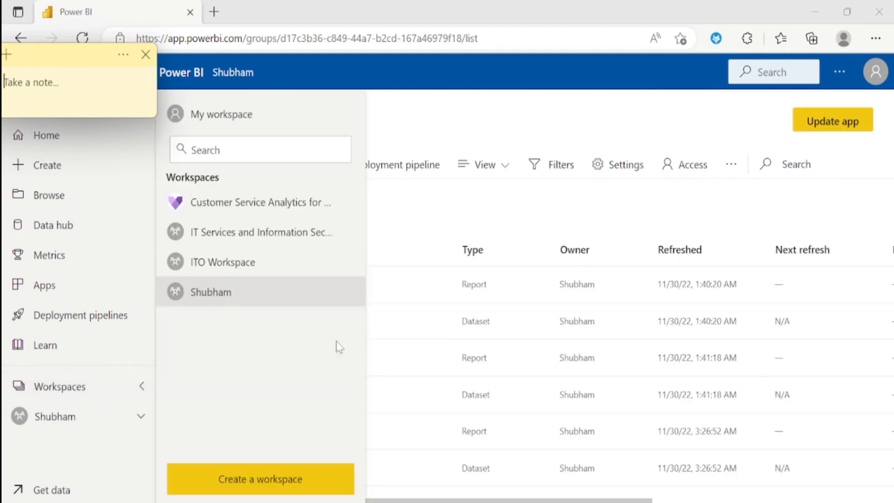
pyautogui.click(227, 297)
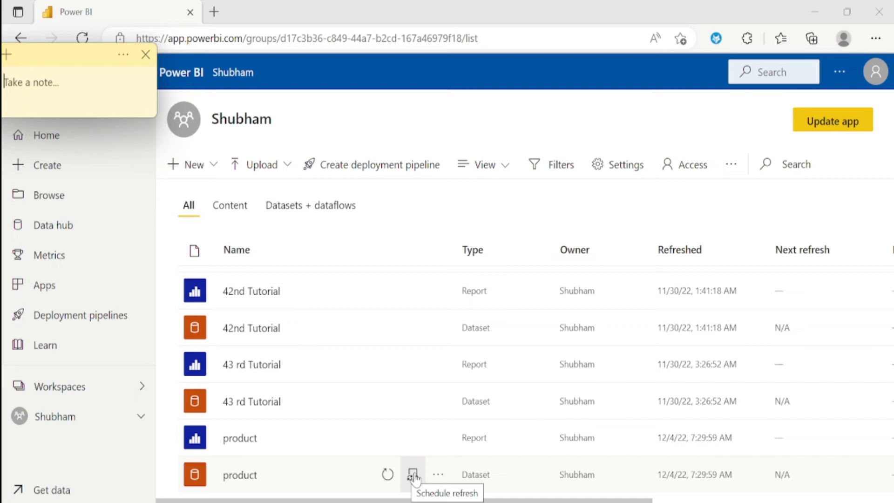
pyautogui.click(412, 475)
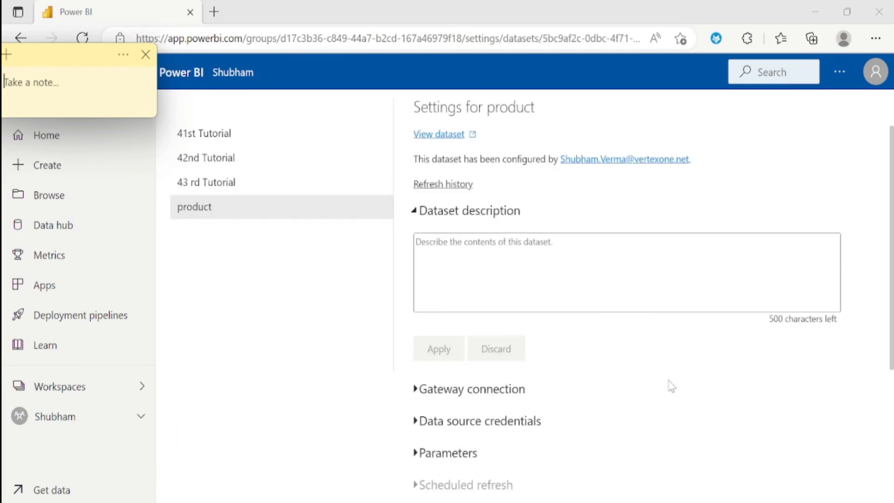
# Step: Examine the product dataset's gateway connection for the Personal Gateway's status and expand the data source credentials
pyautogui.scroll(-1, 671, 386)
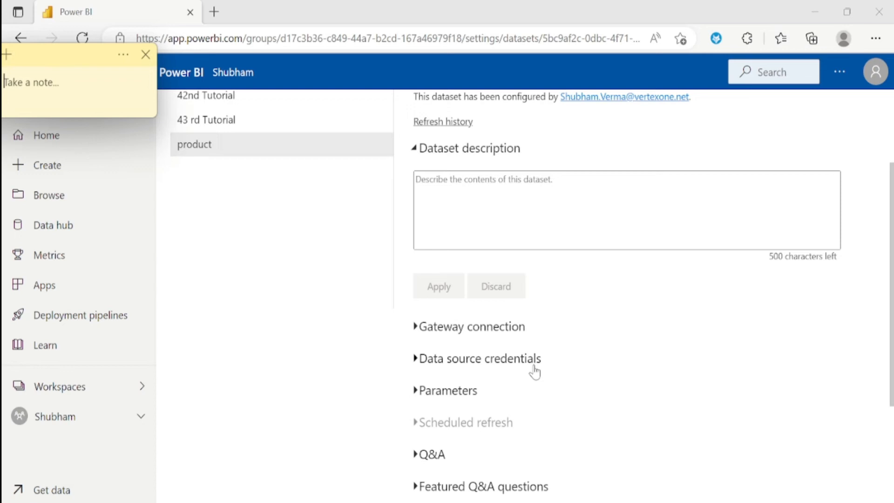
pyautogui.click(415, 327)
pyautogui.scroll(-5, 333, 307)
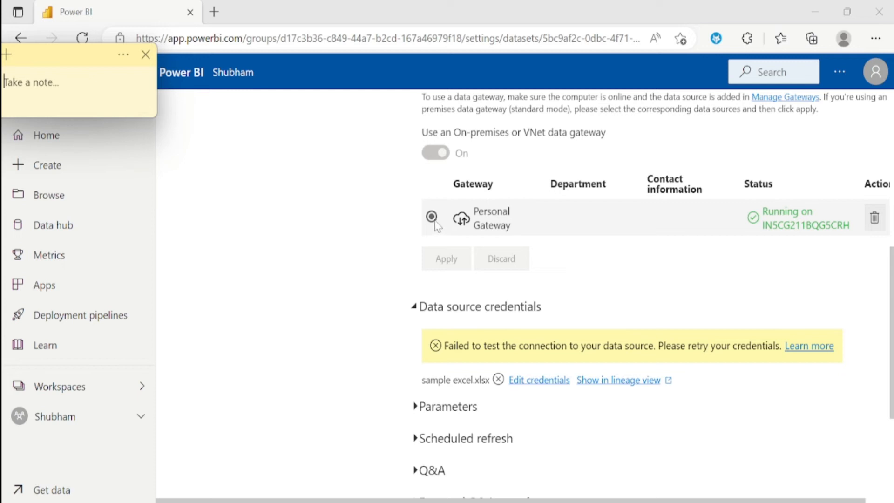
# Step: Edit the sample excel.xlsx credentials, choosing a privacy level with Windows without impersonation authentication, and sign in
pyautogui.scroll(-1, 435, 226)
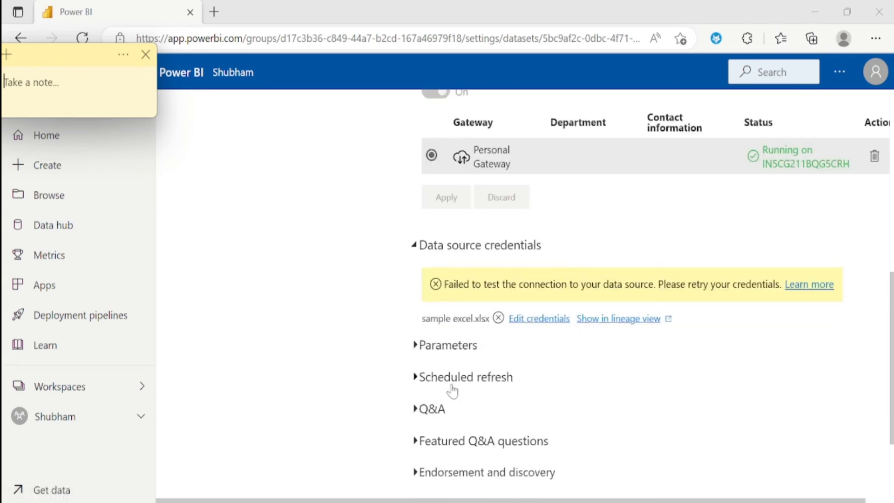
pyautogui.click(539, 320)
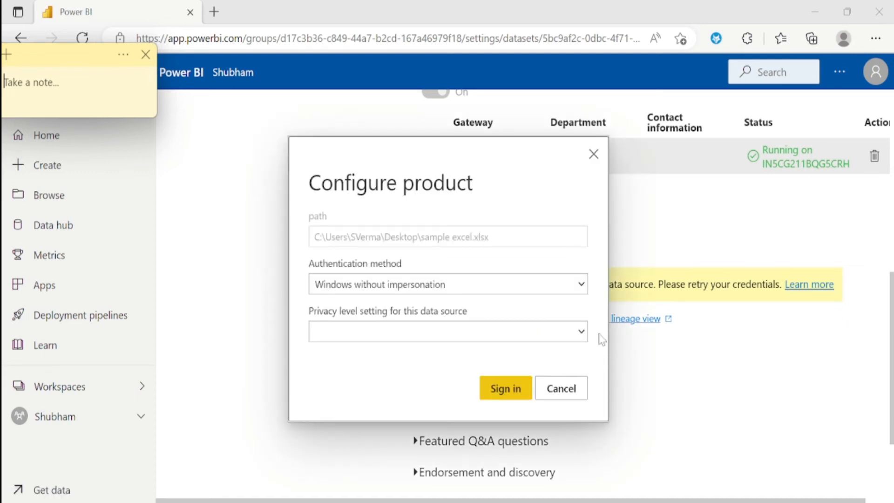
pyautogui.click(581, 331)
pyautogui.click(470, 403)
pyautogui.click(506, 395)
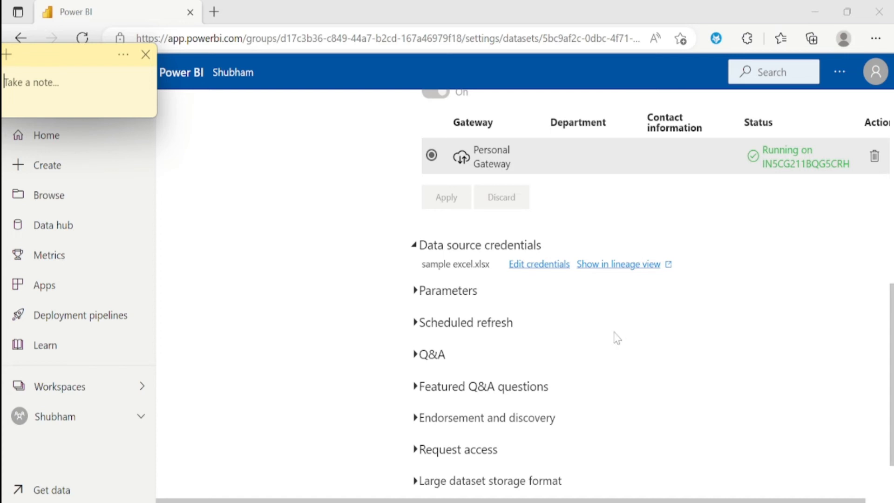
# Step: Turn on scheduled refresh for the product dataset with Daily frequency and add a refresh time of 1:00 AM
pyautogui.click(416, 323)
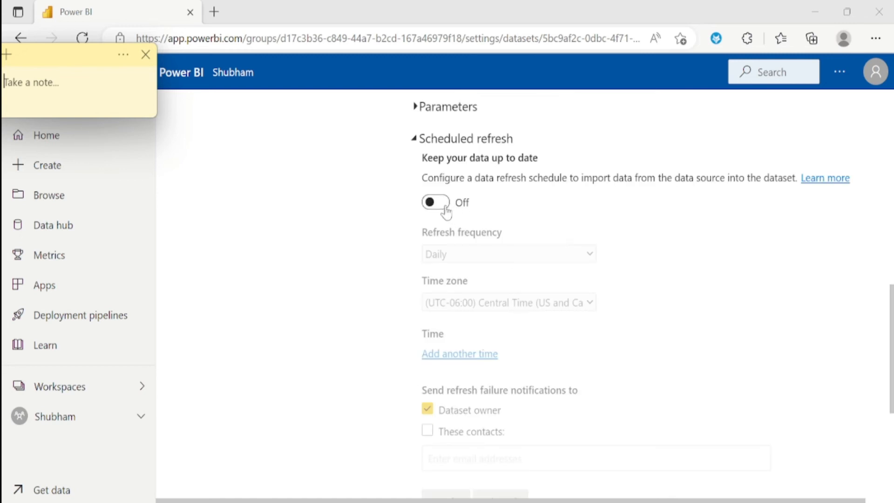
pyautogui.click(435, 202)
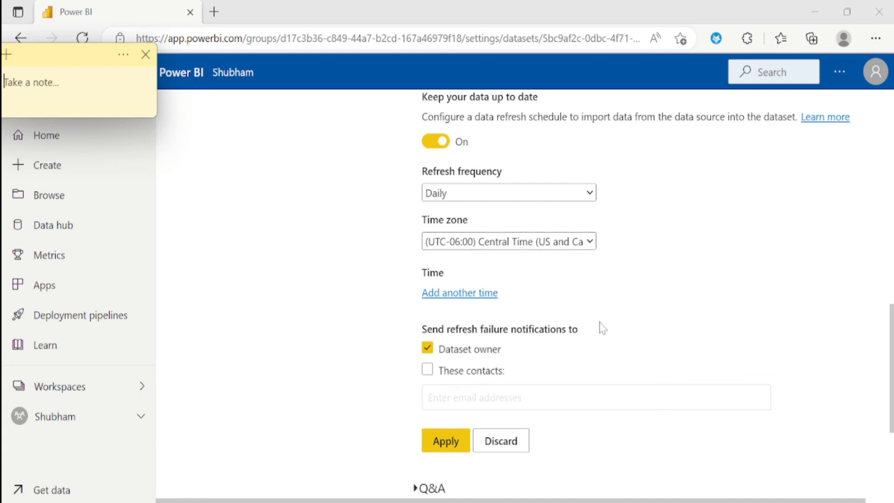
pyautogui.click(459, 293)
pyautogui.scroll(-1, 470, 284)
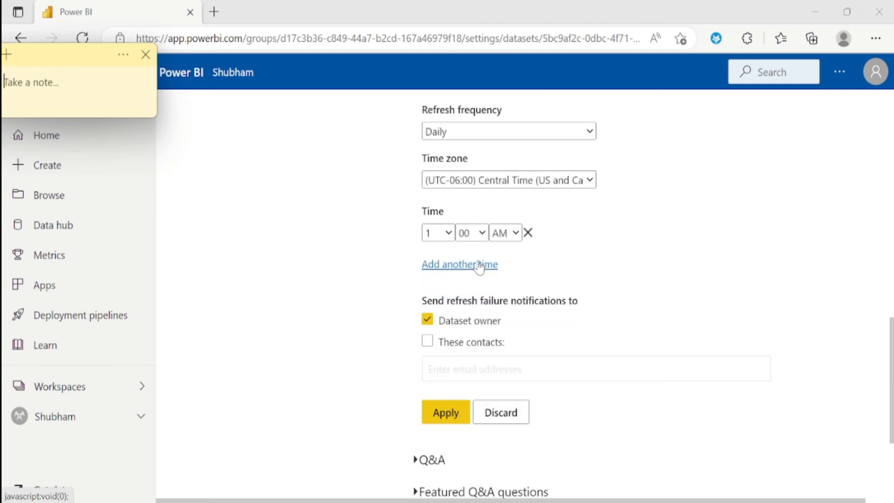